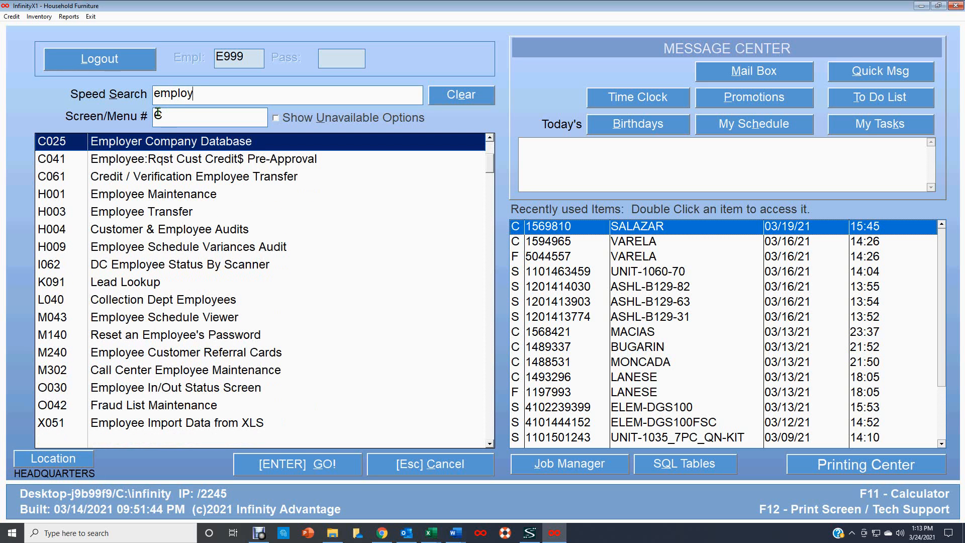
Open Employee Maintenance under the employee login and start a new employee record
{"action": "left_click", "coordinate": [176, 199]}
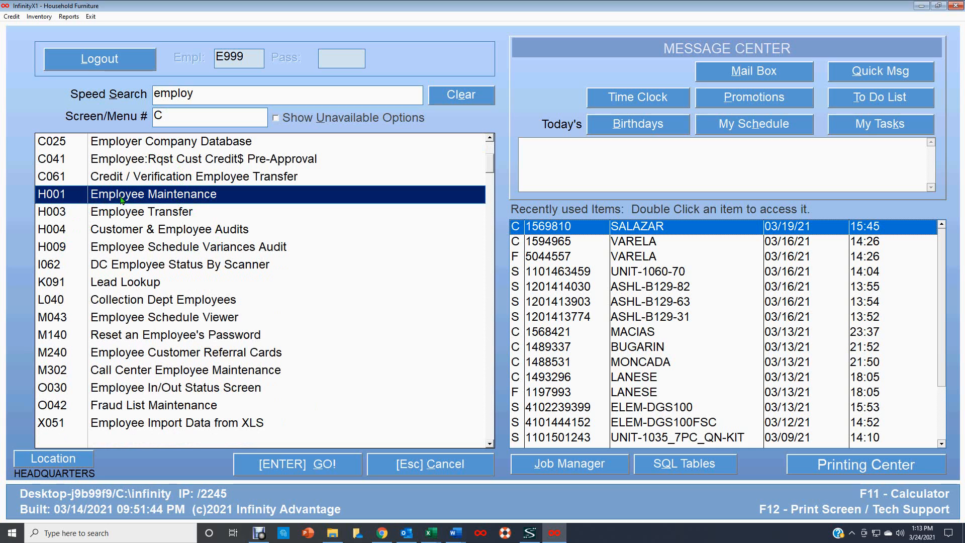
{"action": "double_click", "coordinate": [201, 195]}
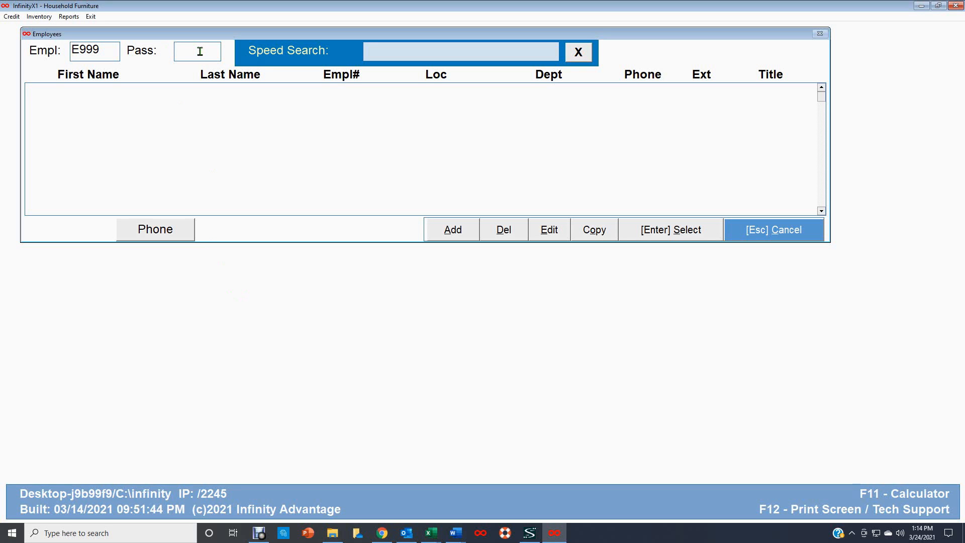
{"action": "key", "text": "Return"}
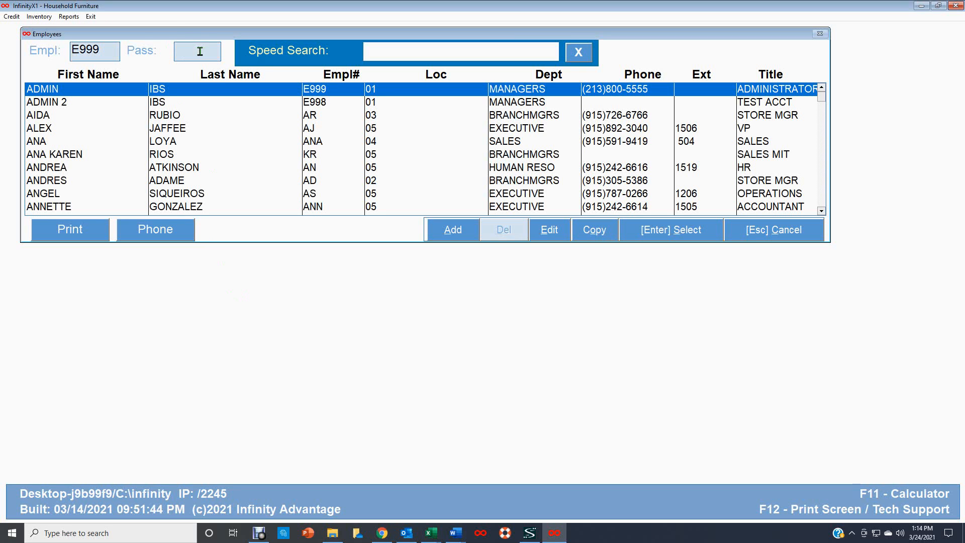
{"action": "left_click", "coordinate": [459, 236]}
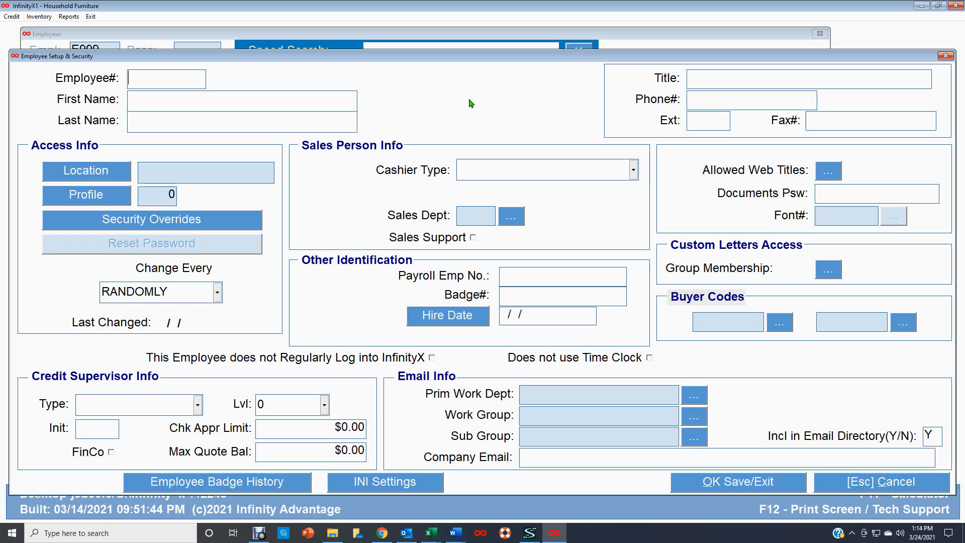
Enter the new employee's code, first name and last name
{"action": "type", "text": "SMAD"}
{"action": "key", "text": "Tab"}
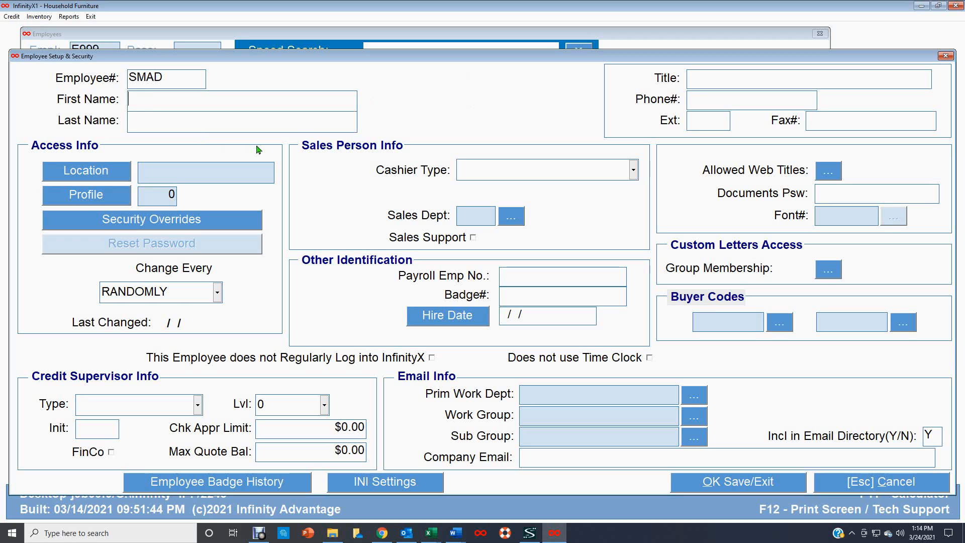
{"action": "type", "text": "SAM"}
{"action": "type", "text": "ADAMS"}
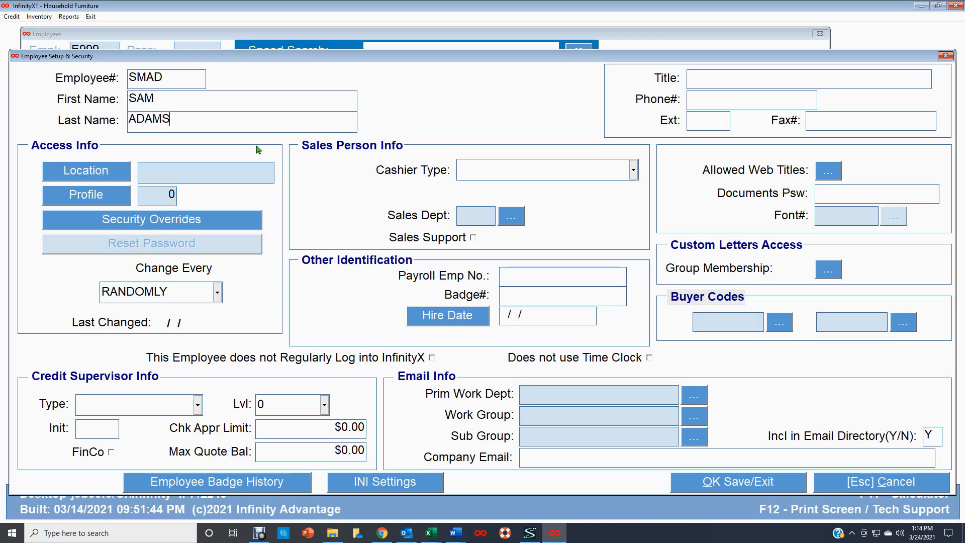
Set the employee's title to SALESPERSO and fill in the employee's phone number
{"action": "left_click", "coordinate": [686, 80]}
{"action": "type", "text": "SALESPERSO"}
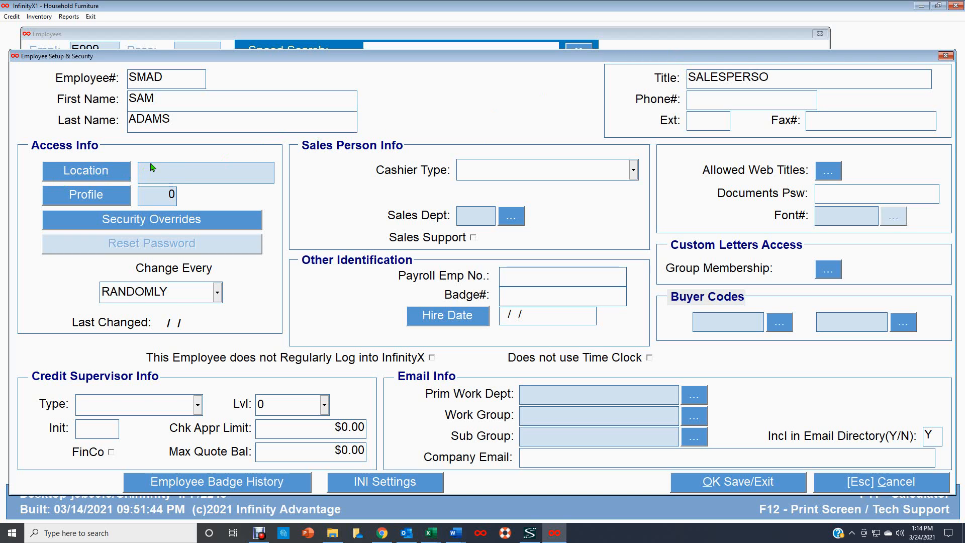
{"action": "left_click", "coordinate": [697, 102]}
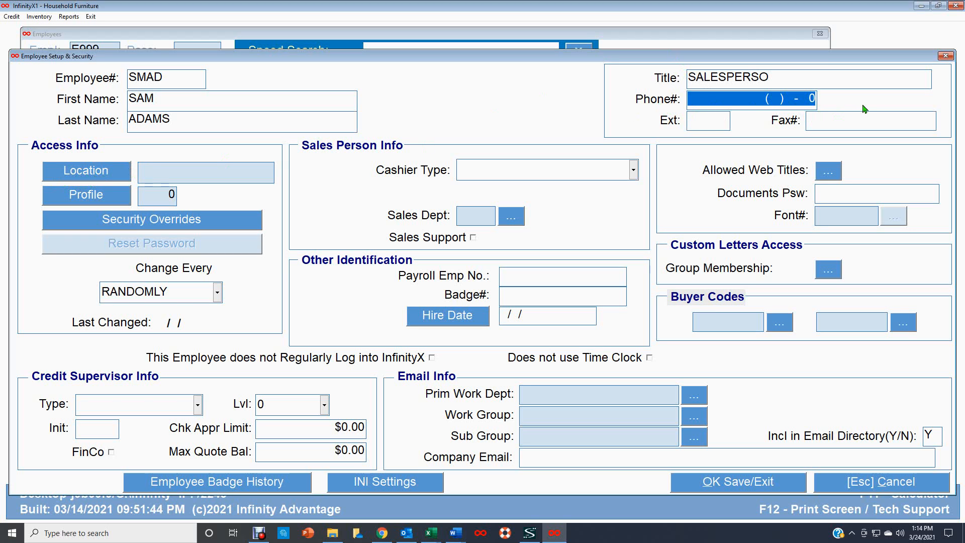
{"action": "type", "text": "556)556-5"}
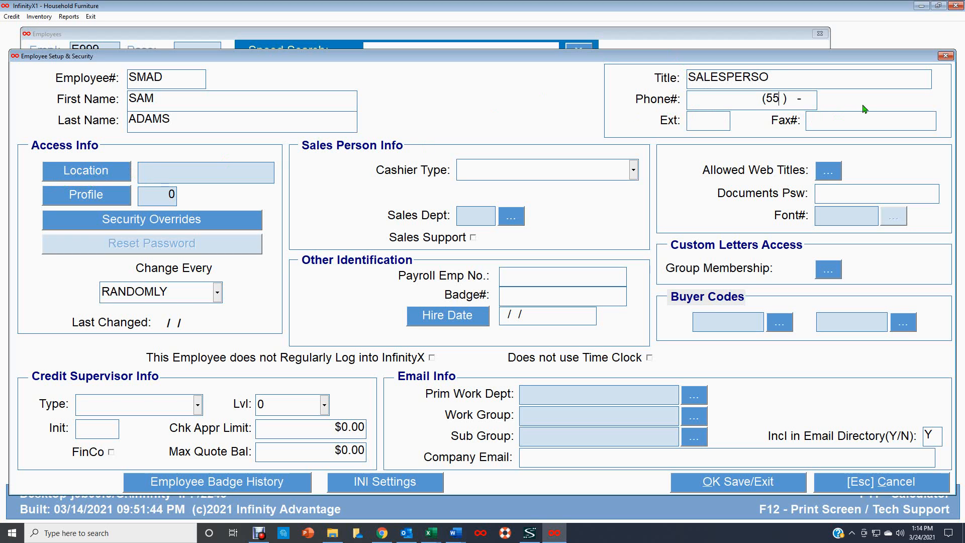
{"action": "type", "text": "555"}
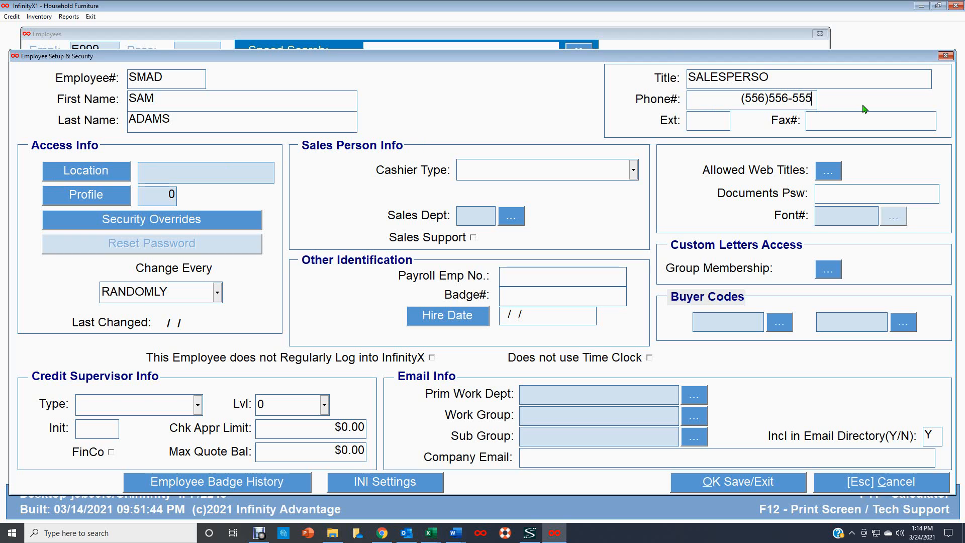
{"action": "key", "text": "Tab"}
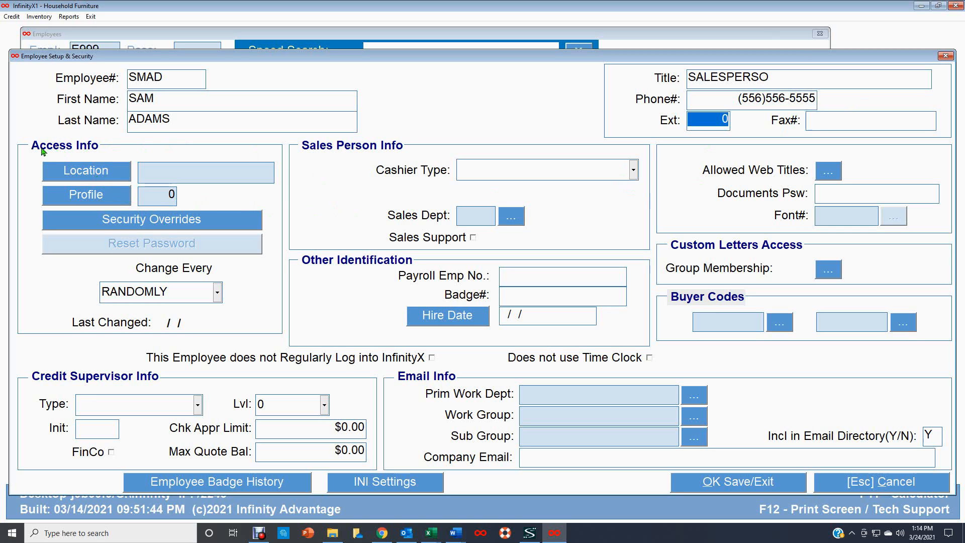
Assign the employee to location 04 WESTSIDE
{"action": "left_click", "coordinate": [86, 174]}
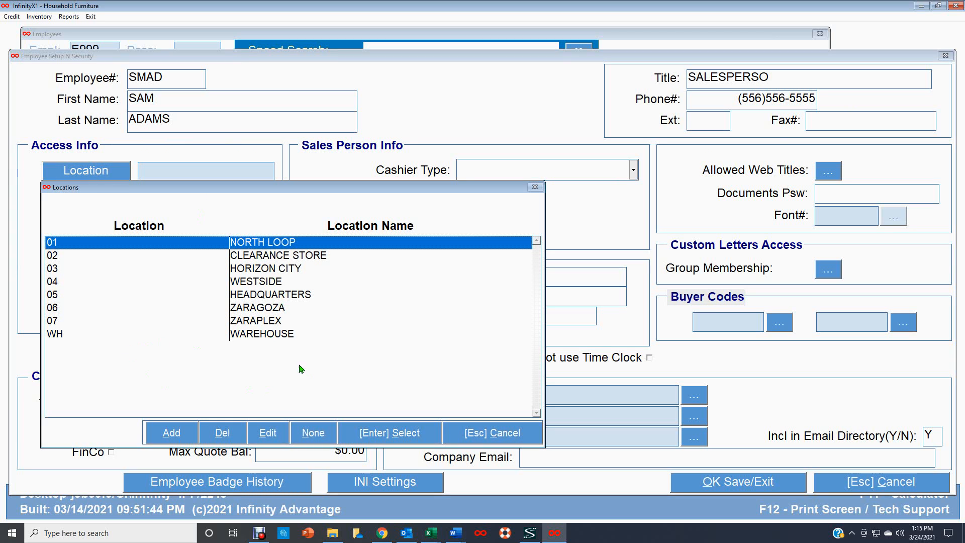
{"action": "left_click", "coordinate": [260, 284]}
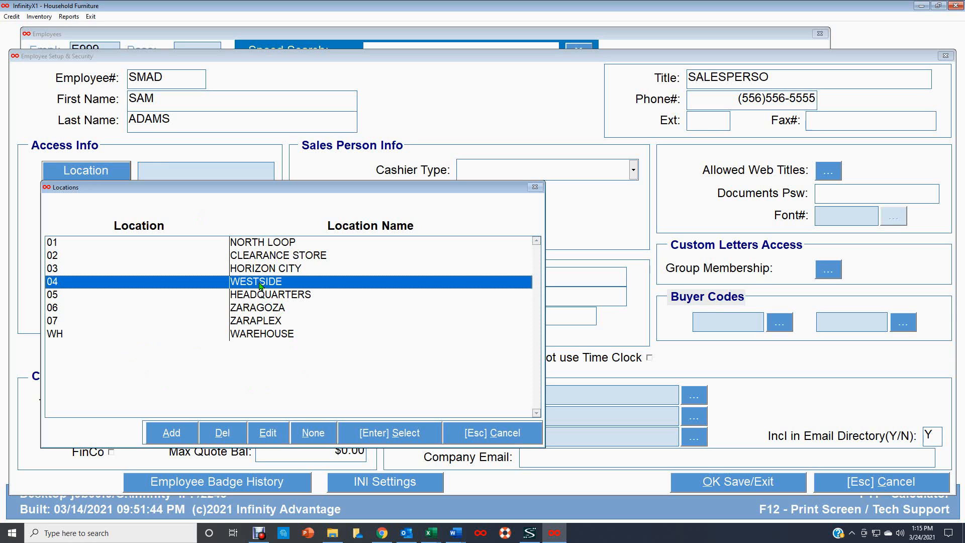
{"action": "double_click", "coordinate": [260, 284]}
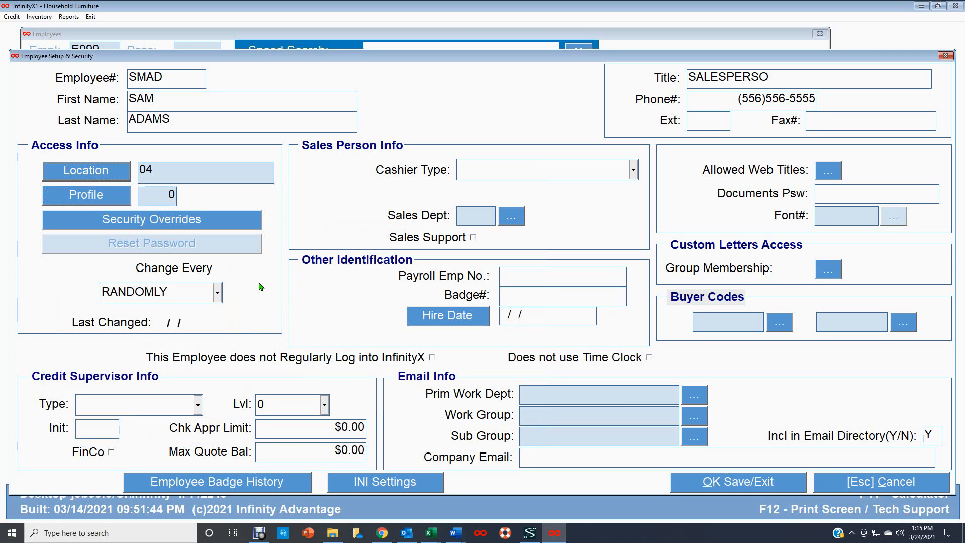
Assign access profile 10 SALES PERSON to the employee
{"action": "left_click", "coordinate": [96, 200]}
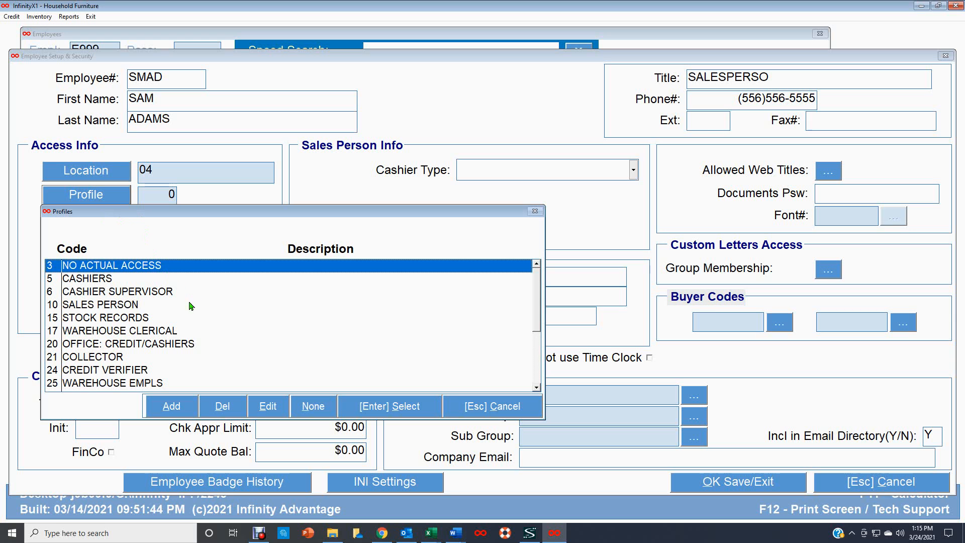
{"action": "scroll", "coordinate": [113, 310], "scroll_direction": "down", "scroll_amount": 1}
{"action": "scroll", "coordinate": [113, 309], "scroll_direction": "up", "scroll_amount": 1}
{"action": "scroll", "coordinate": [114, 307], "scroll_direction": "down", "scroll_amount": 2}
{"action": "scroll", "coordinate": [113, 310], "scroll_direction": "down", "scroll_amount": 1}
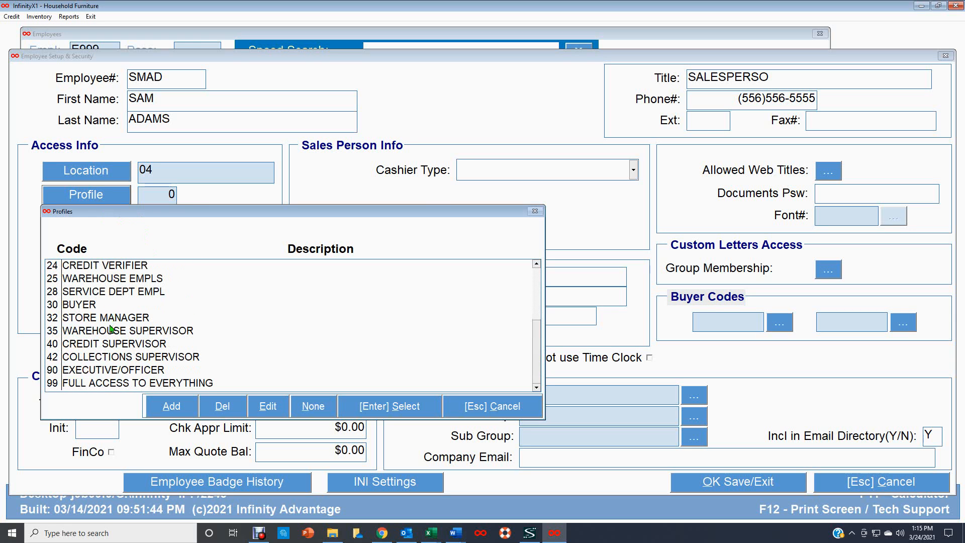
{"action": "scroll", "coordinate": [114, 329], "scroll_direction": "up", "scroll_amount": 4}
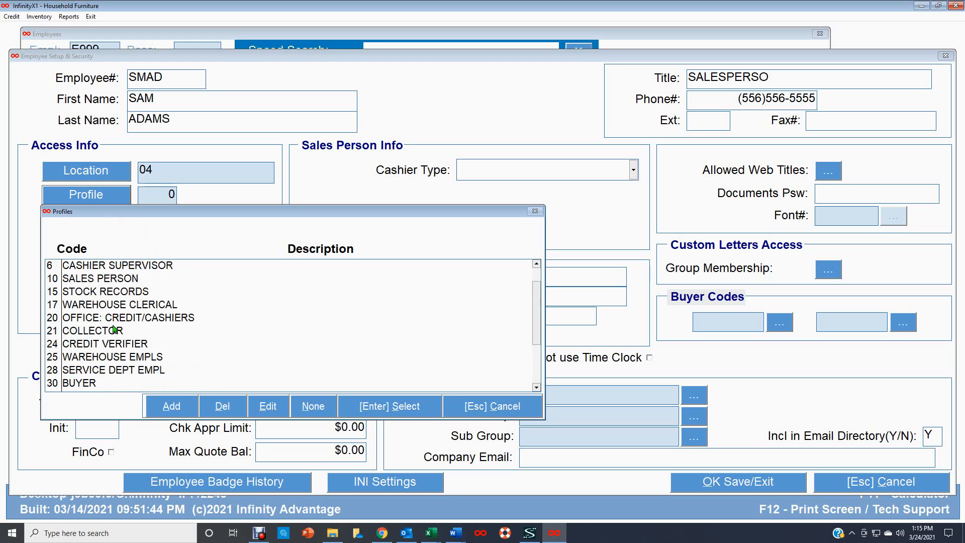
{"action": "double_click", "coordinate": [113, 306]}
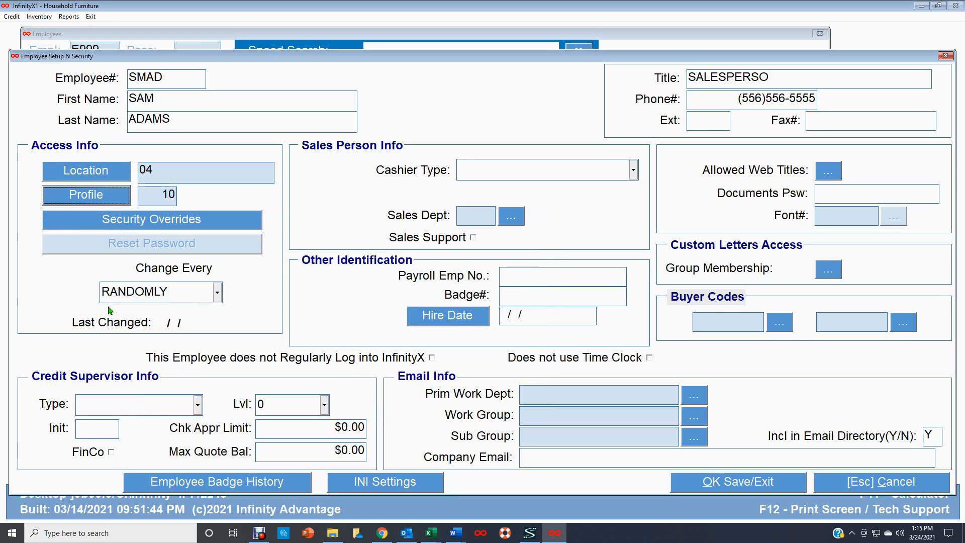
Review the menu security overrides and the available Change Every intervals in the access info
{"action": "left_click", "coordinate": [156, 229]}
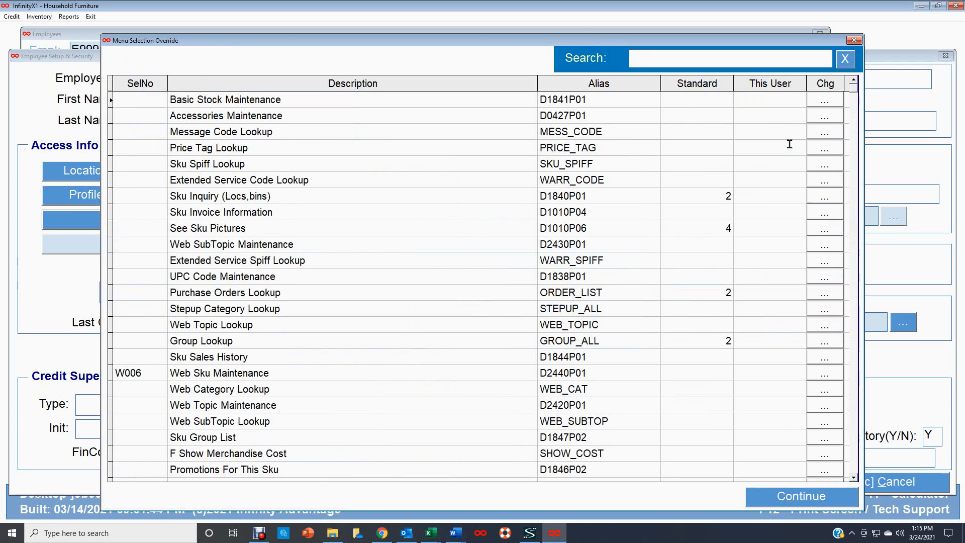
{"action": "left_click", "coordinate": [801, 496]}
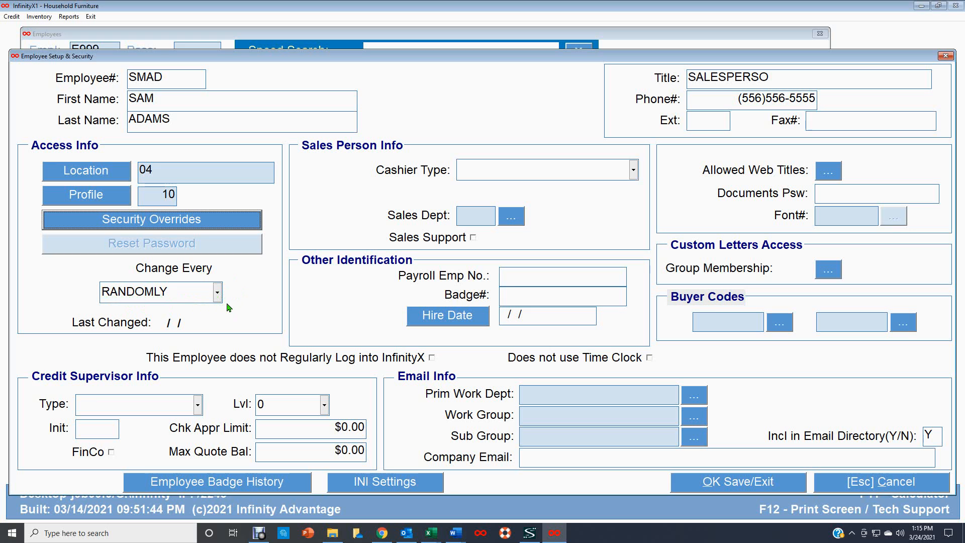
{"action": "left_click", "coordinate": [217, 292]}
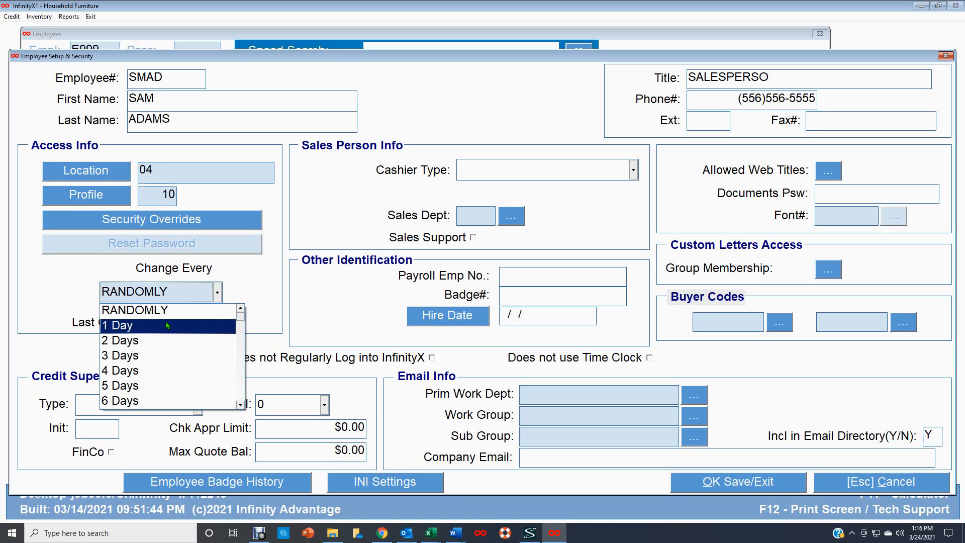
{"action": "left_click", "coordinate": [243, 398]}
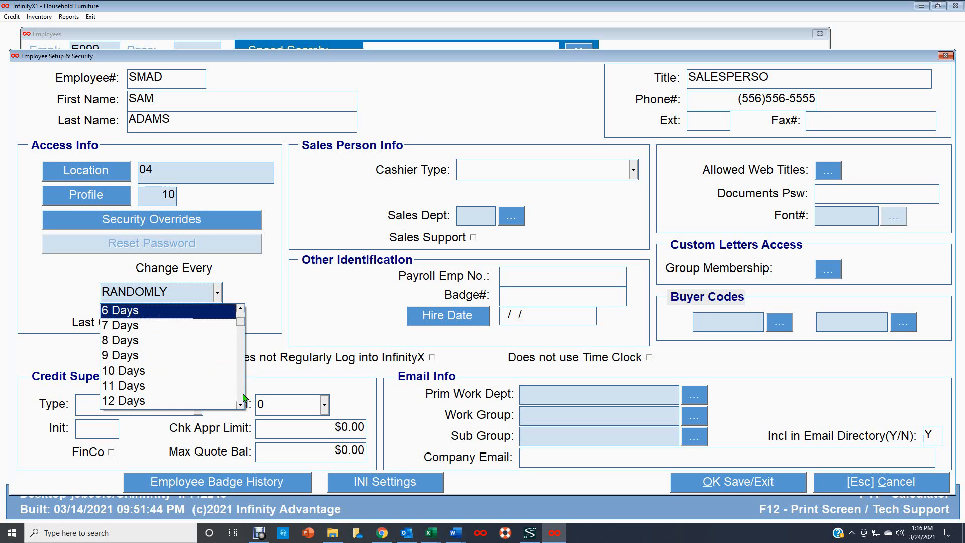
{"action": "left_click", "coordinate": [242, 399]}
{"action": "left_click", "coordinate": [241, 401]}
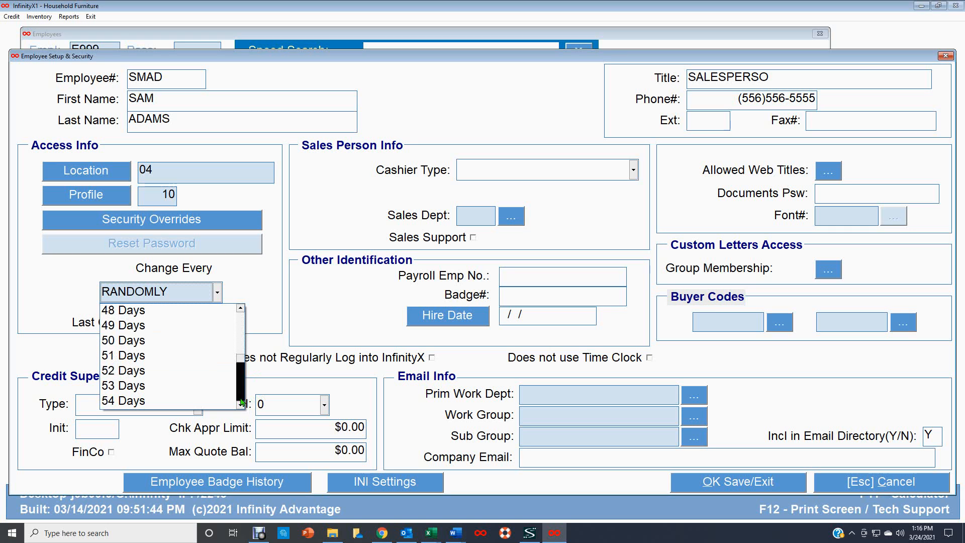
{"action": "left_click", "coordinate": [242, 402]}
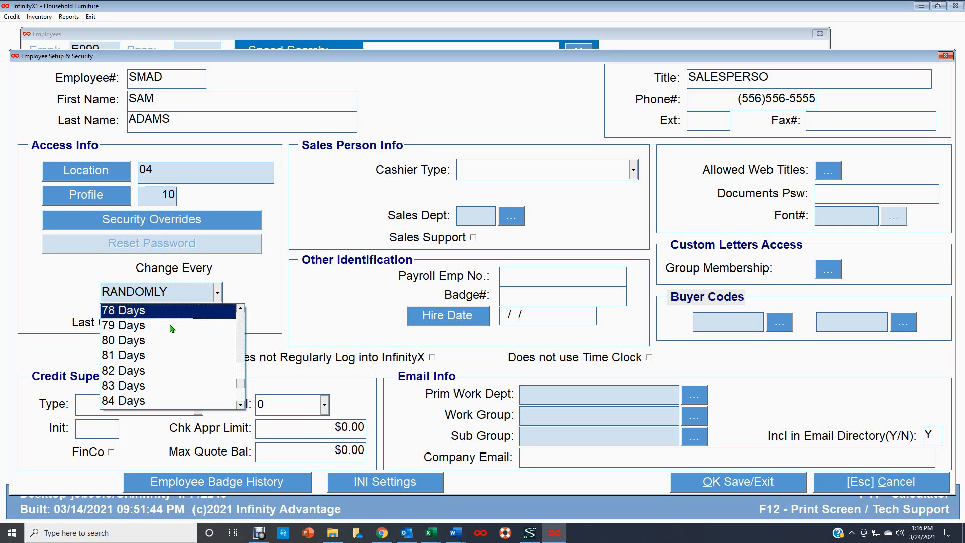
{"action": "left_click", "coordinate": [255, 282]}
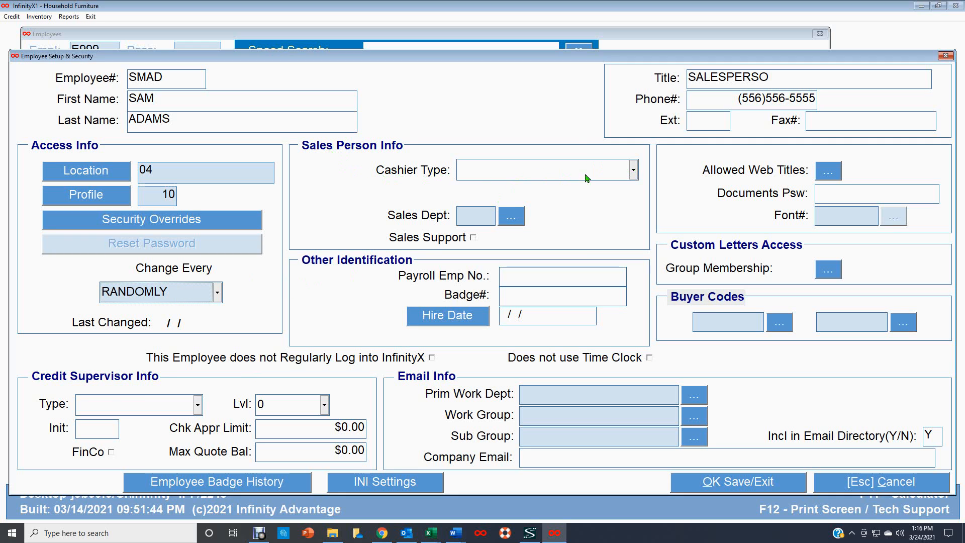
Examine the cashier type and sales department choices in the employee's sales person info
{"action": "left_click", "coordinate": [634, 172]}
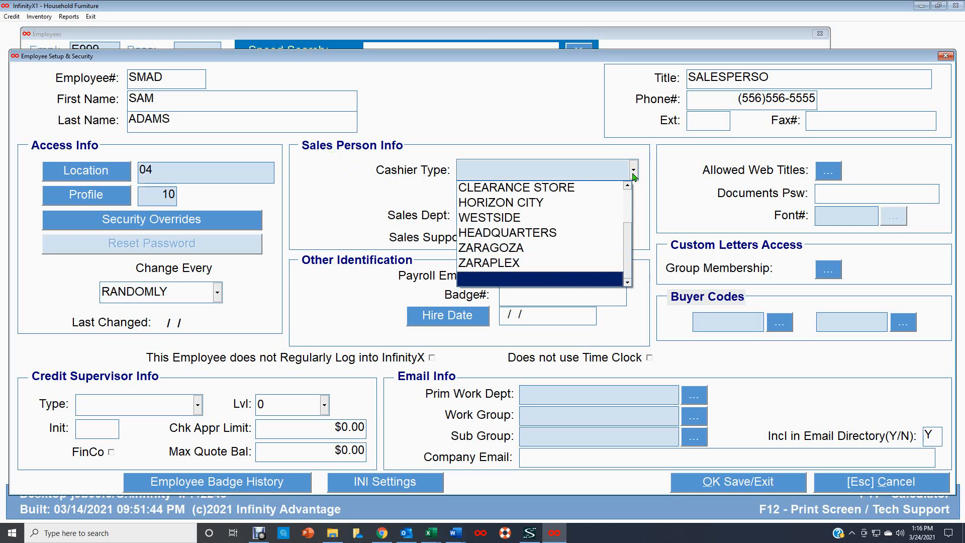
{"action": "left_click", "coordinate": [508, 219]}
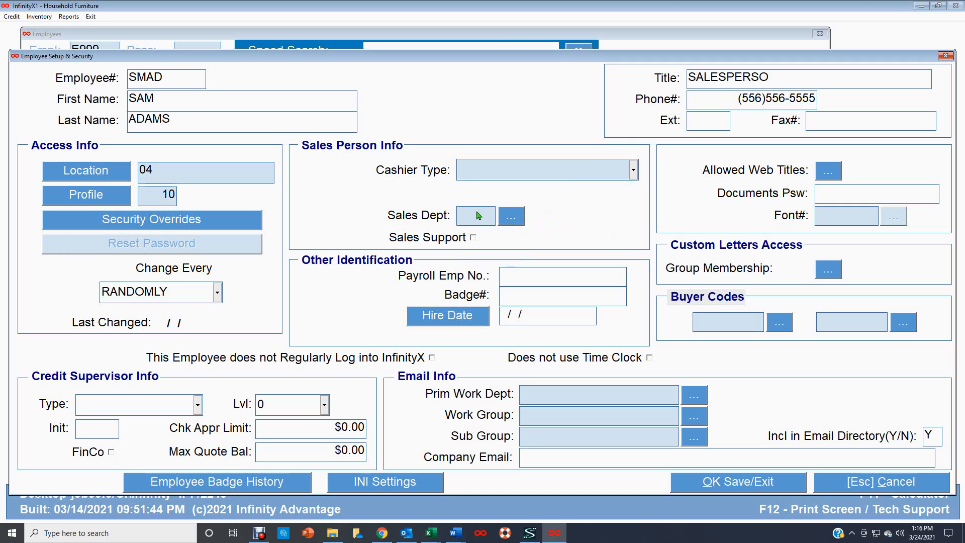
{"action": "left_click", "coordinate": [511, 217]}
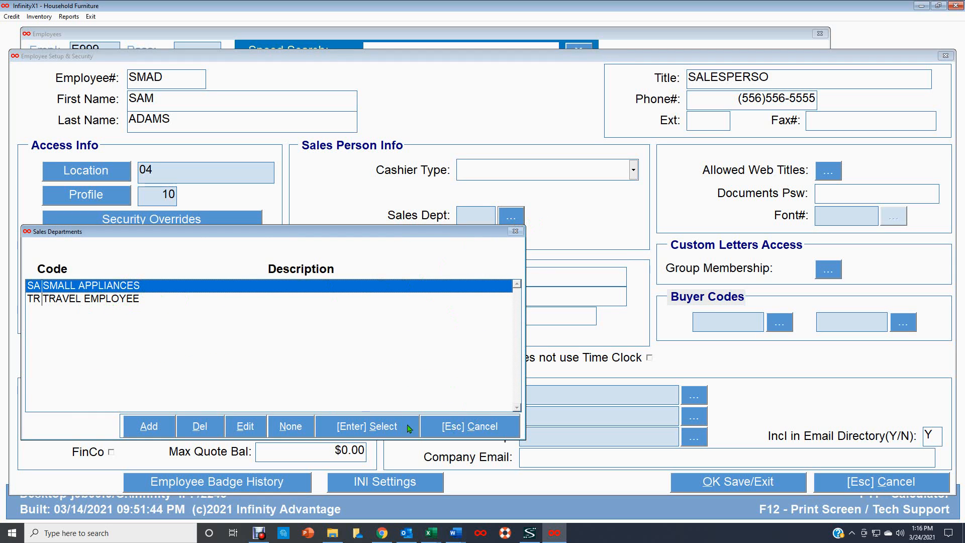
{"action": "left_click", "coordinate": [477, 430]}
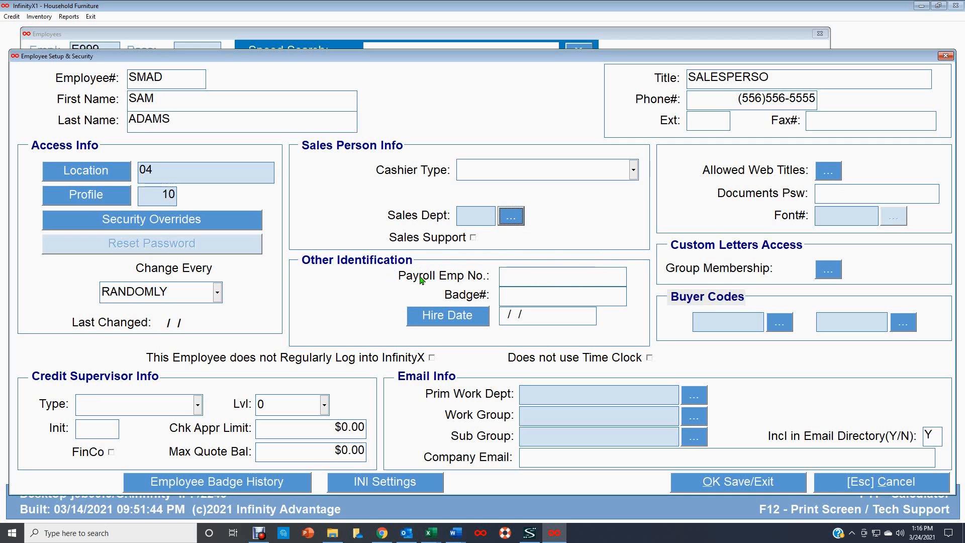
Fill in the employee's payroll and badge numbers and set the hire date to 03/24/2021
{"action": "left_click", "coordinate": [514, 276]}
{"action": "type", "text": "6767676"}
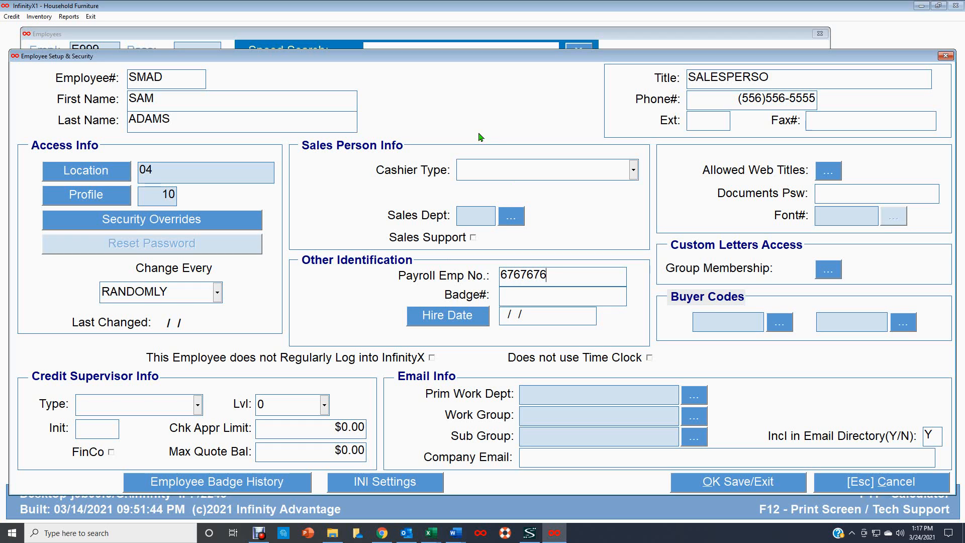
{"action": "key", "text": "Tab"}
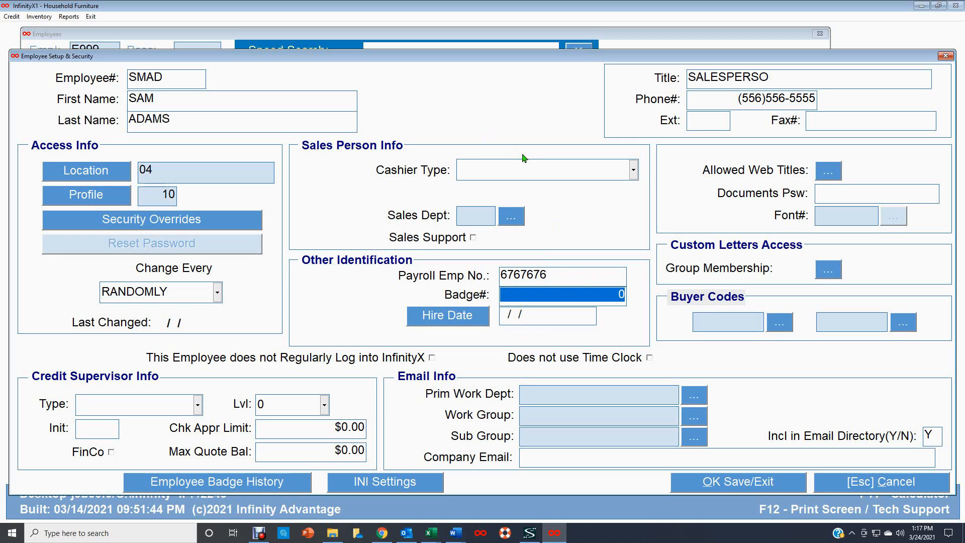
{"action": "type", "text": "88888"}
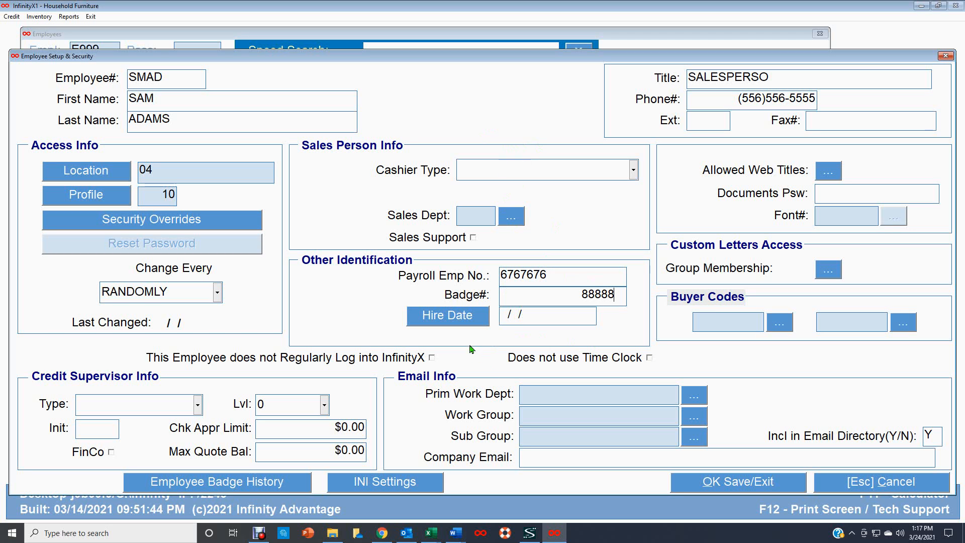
{"action": "left_click", "coordinate": [472, 322]}
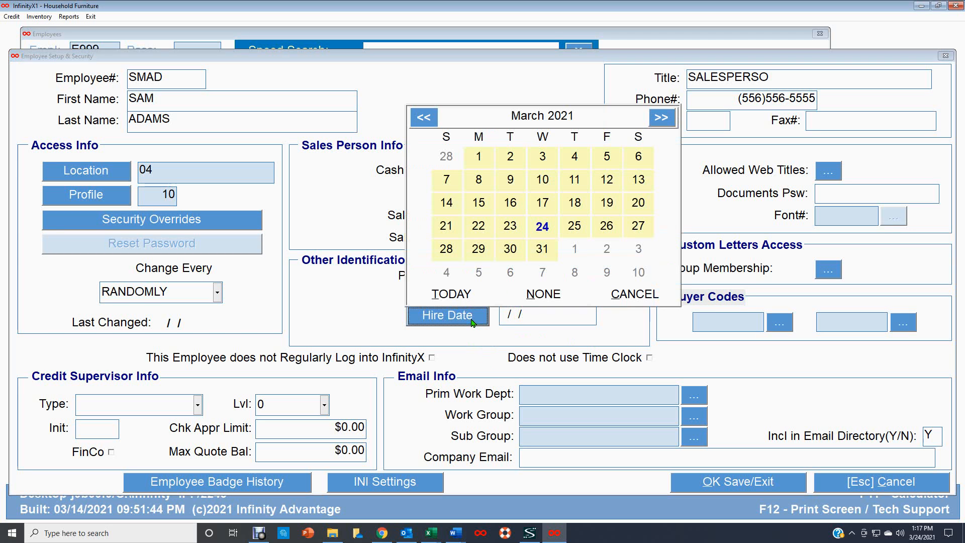
{"action": "left_click", "coordinate": [543, 231]}
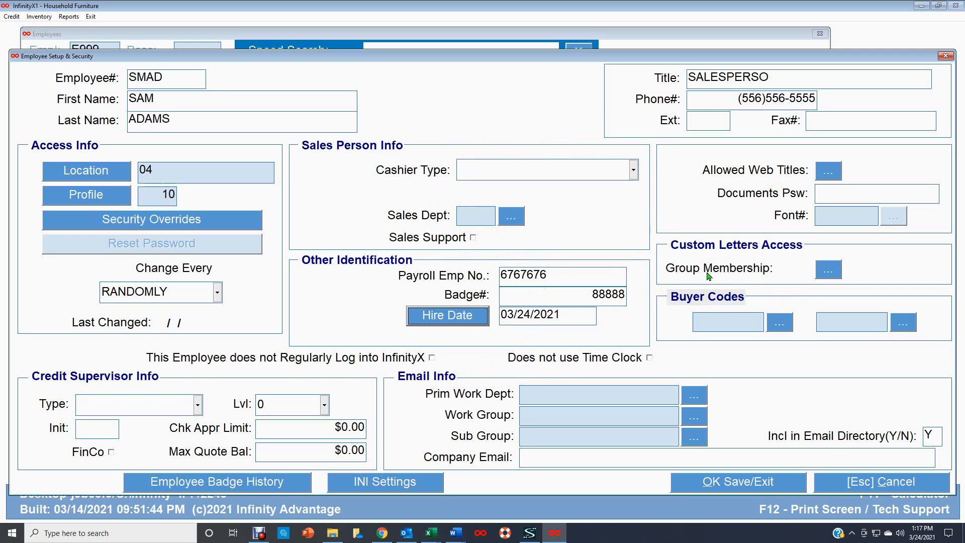
Review the custom letter group membership choices and the available buyer codes without assigning any
{"action": "left_click", "coordinate": [819, 273]}
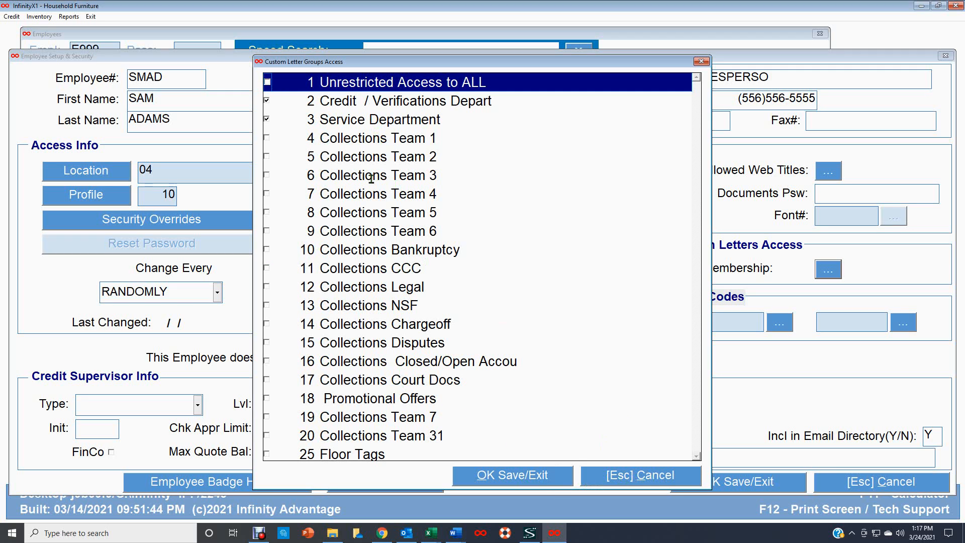
{"action": "left_click", "coordinate": [647, 476]}
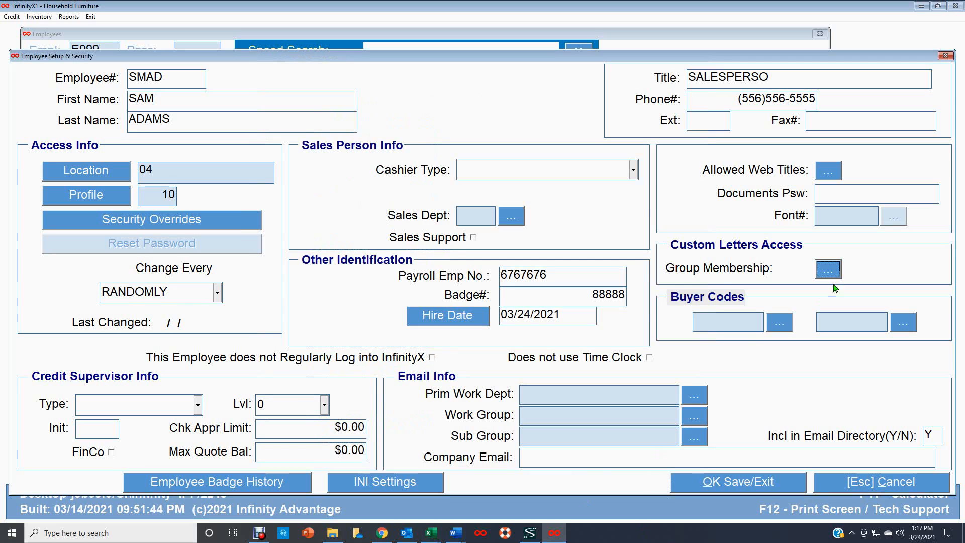
{"action": "left_click", "coordinate": [777, 327]}
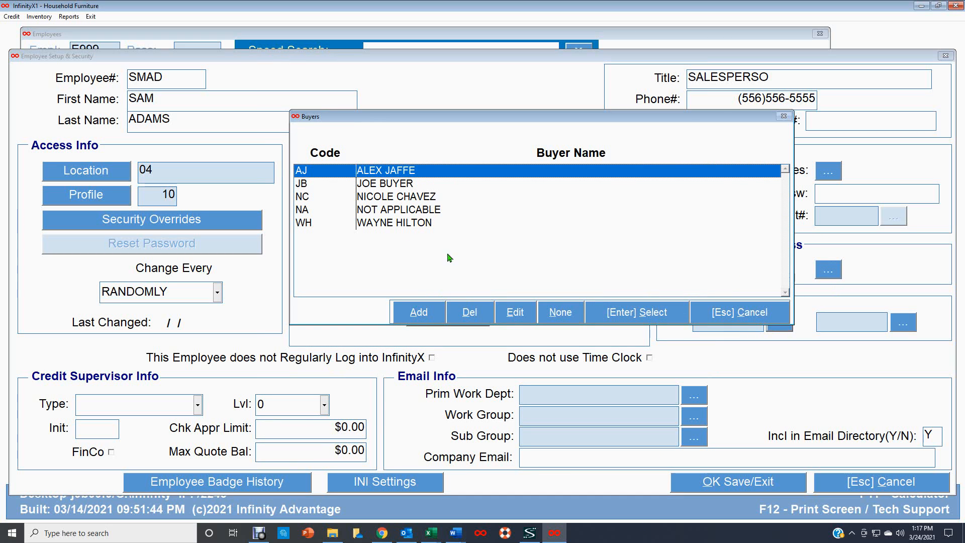
{"action": "left_click", "coordinate": [748, 313]}
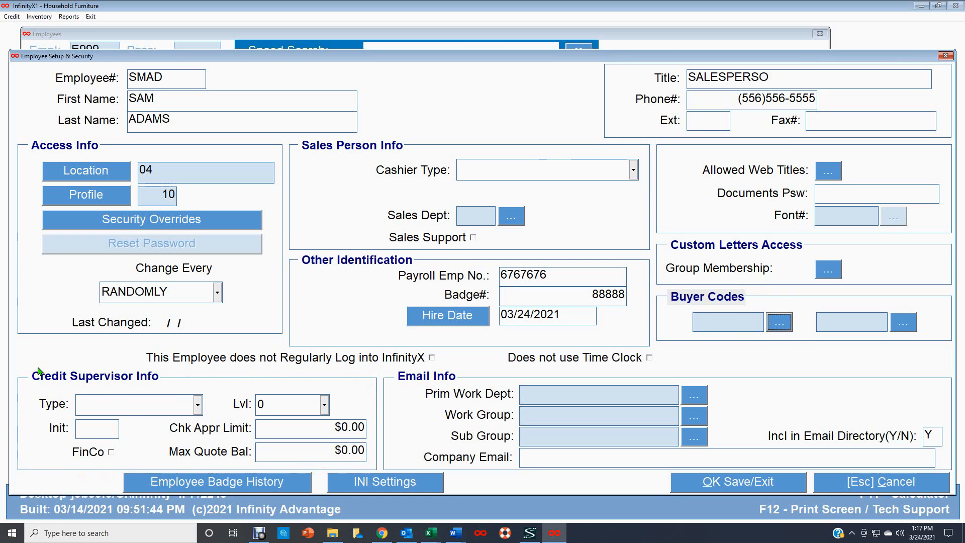
Examine the type, initials and level options in the employee's credit supervisor info
{"action": "left_click", "coordinate": [199, 406]}
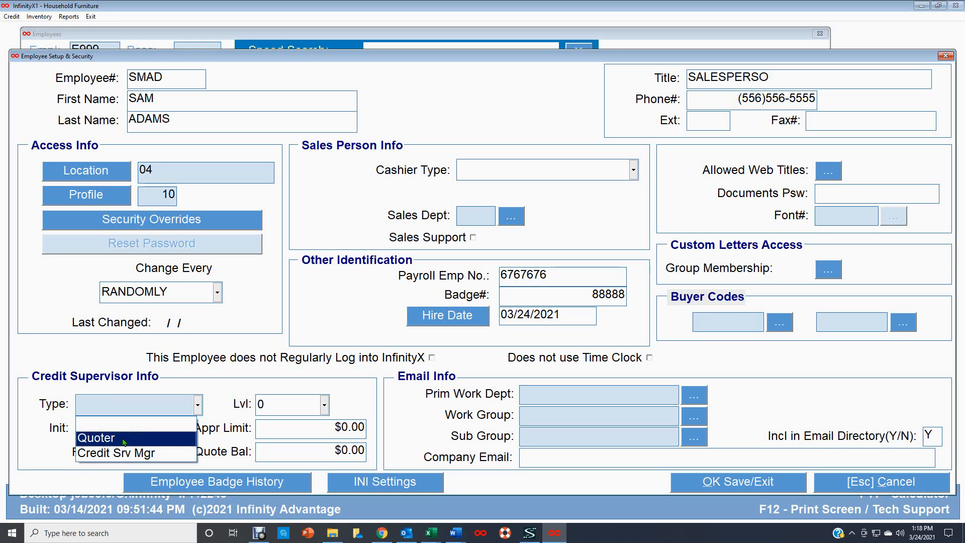
{"action": "left_click", "coordinate": [227, 392]}
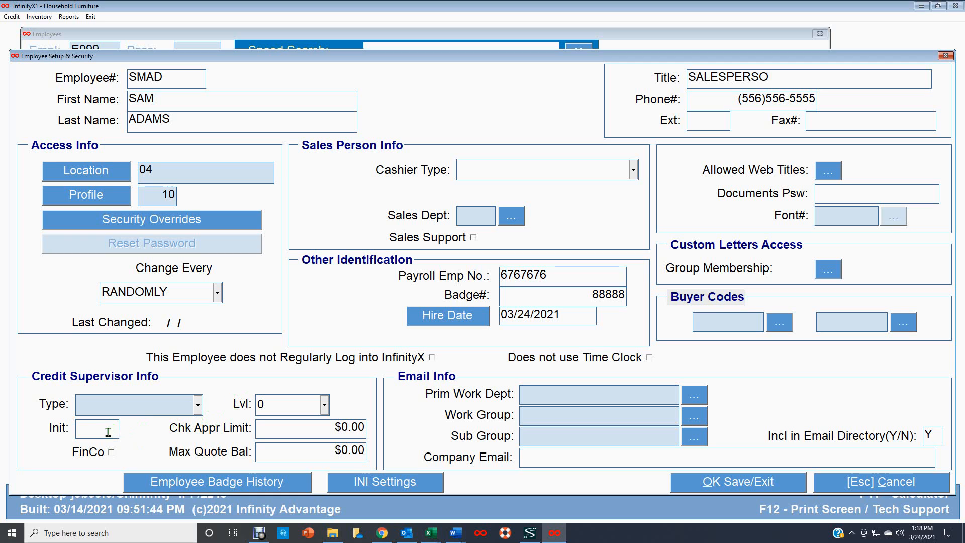
{"action": "left_click", "coordinate": [83, 425]}
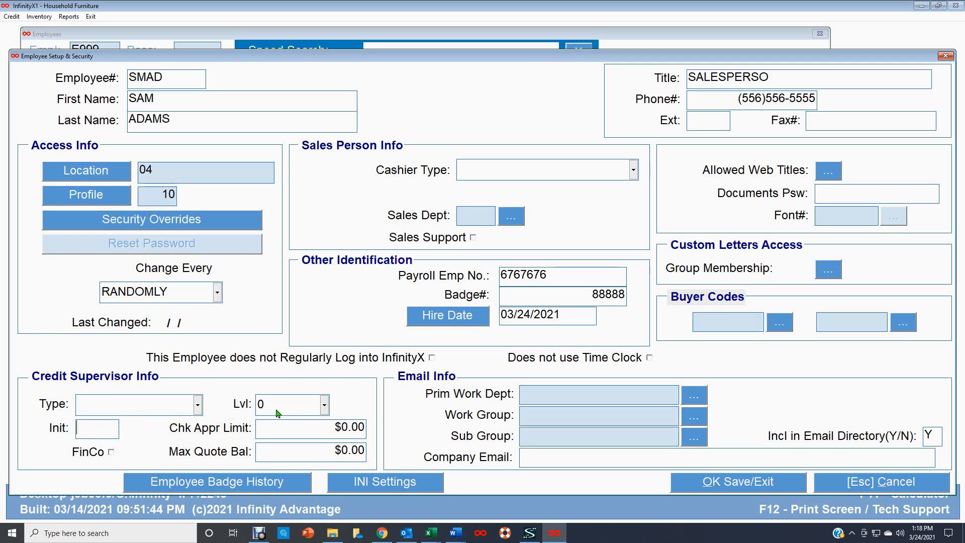
{"action": "left_click", "coordinate": [324, 405]}
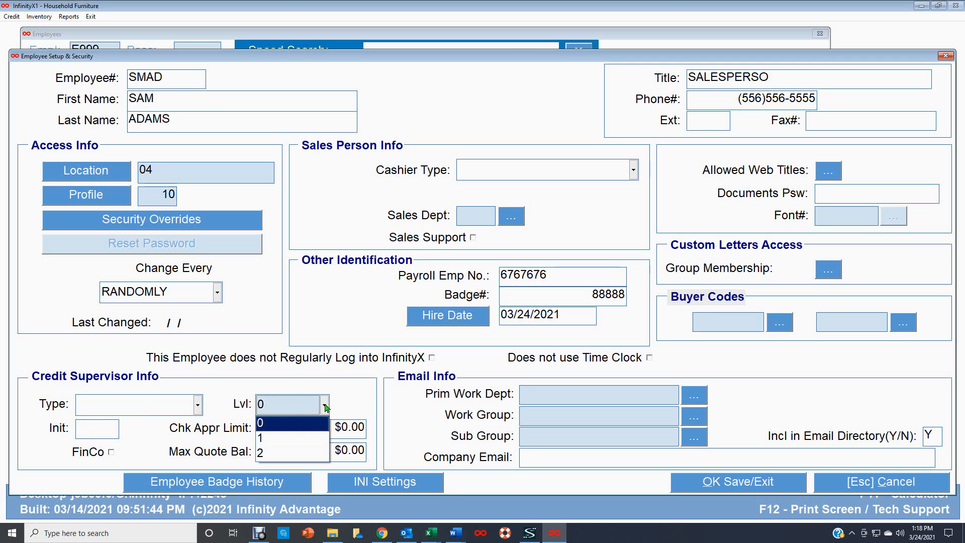
{"action": "left_click", "coordinate": [354, 401]}
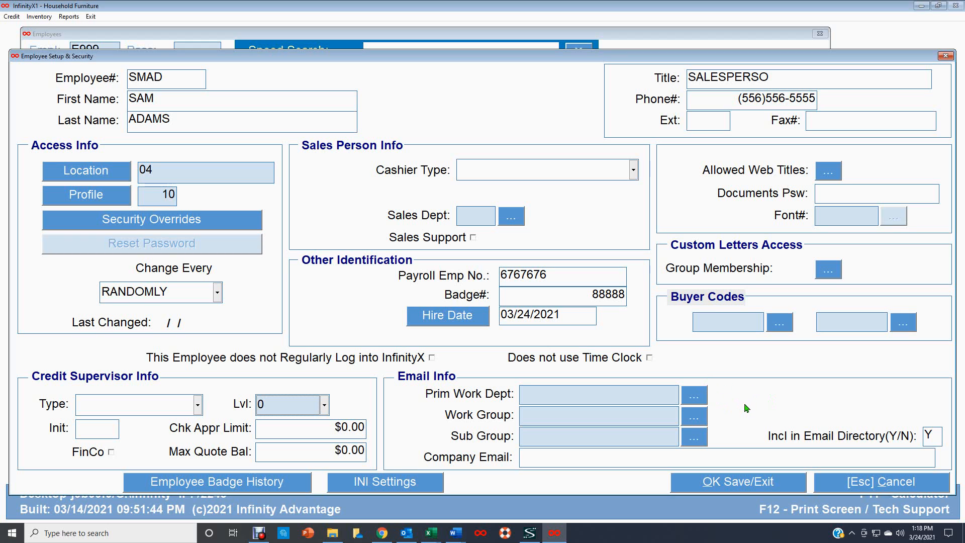
Set the employee's primary work department for email to SALES
{"action": "left_click", "coordinate": [695, 398]}
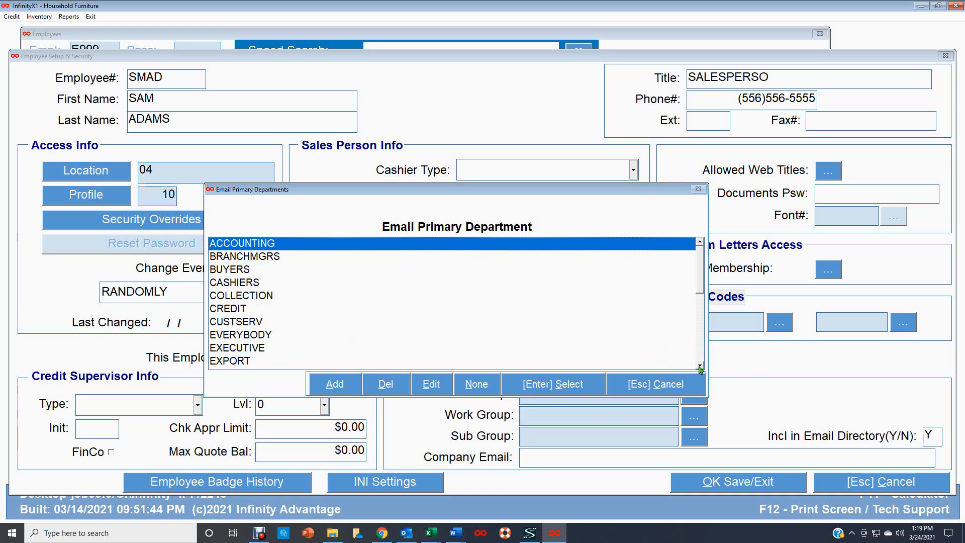
{"action": "scroll", "coordinate": [699, 370], "scroll_direction": "down", "scroll_amount": 9}
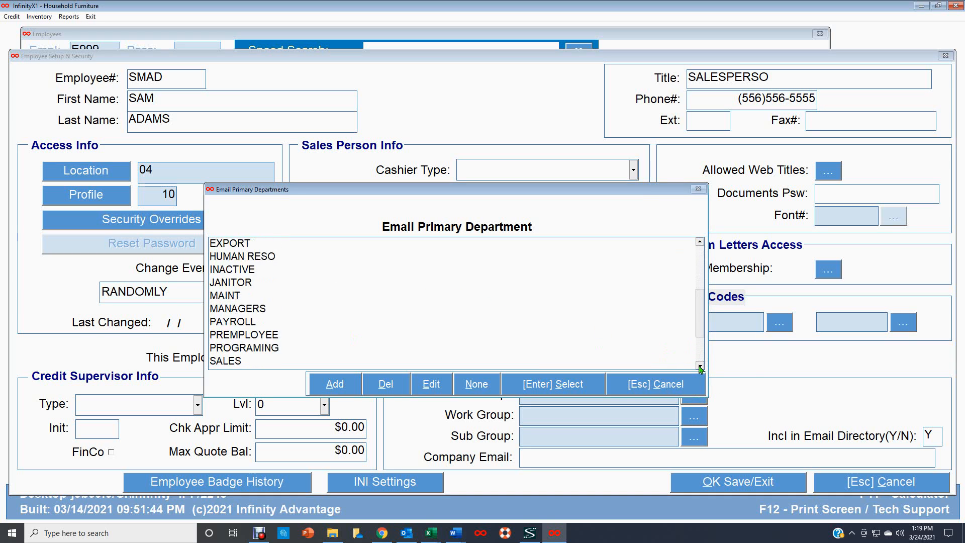
{"action": "left_click", "coordinate": [699, 366]}
{"action": "left_click", "coordinate": [699, 366]}
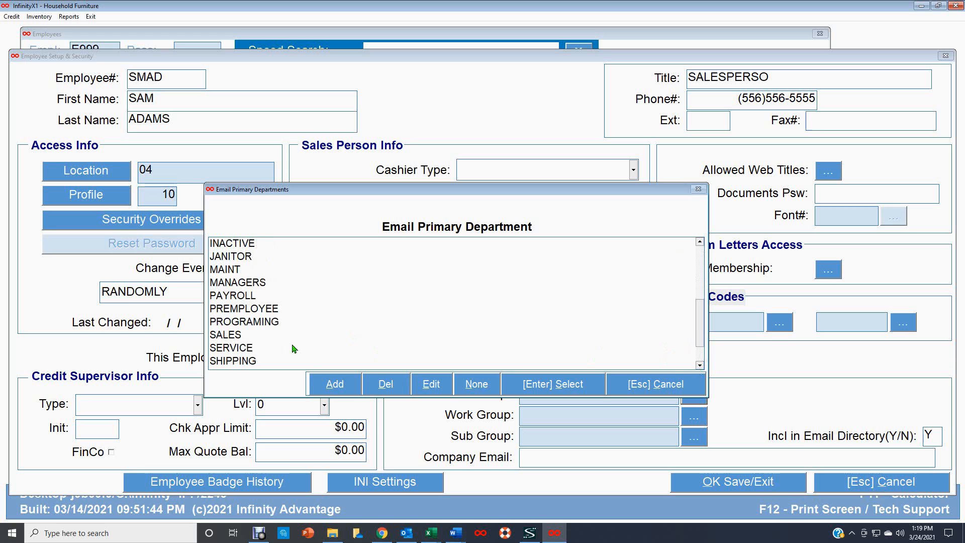
{"action": "double_click", "coordinate": [225, 339]}
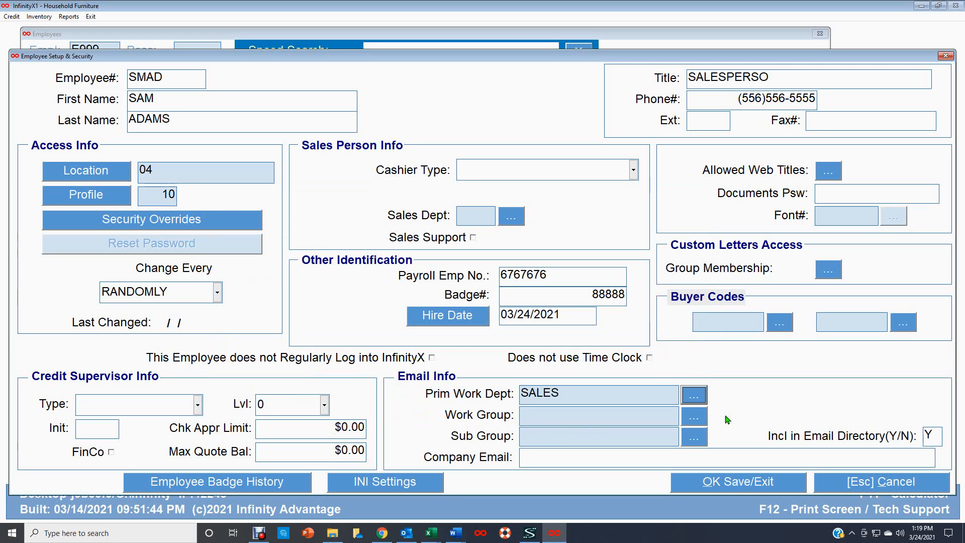
Review the email work groups for the SALES department without choosing one, and try to look up the sub groups
{"action": "left_click", "coordinate": [703, 422]}
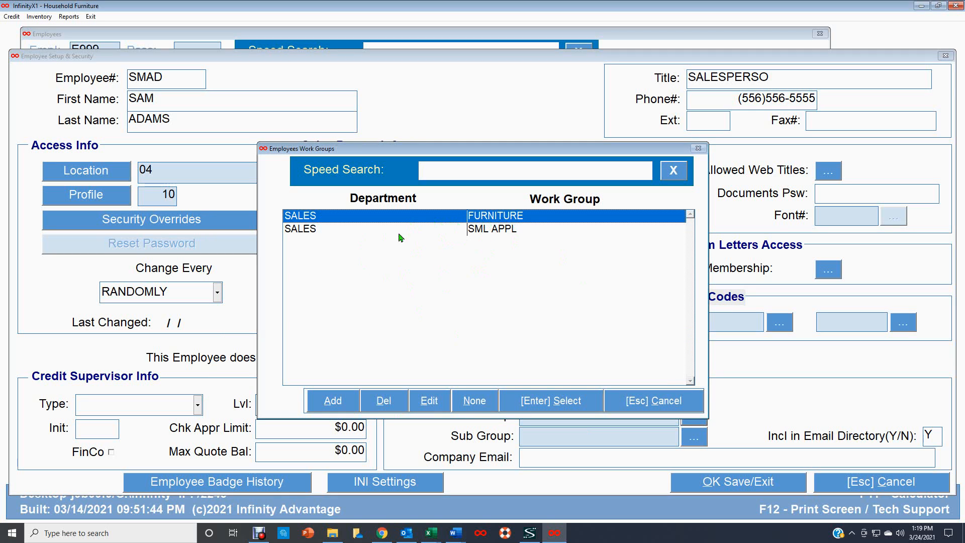
{"action": "left_click", "coordinate": [656, 402]}
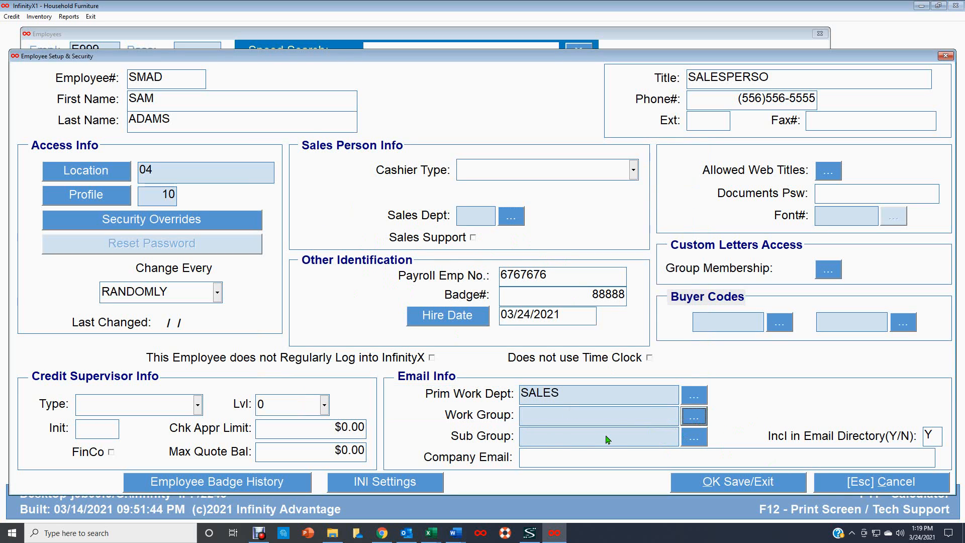
{"action": "left_click", "coordinate": [693, 436]}
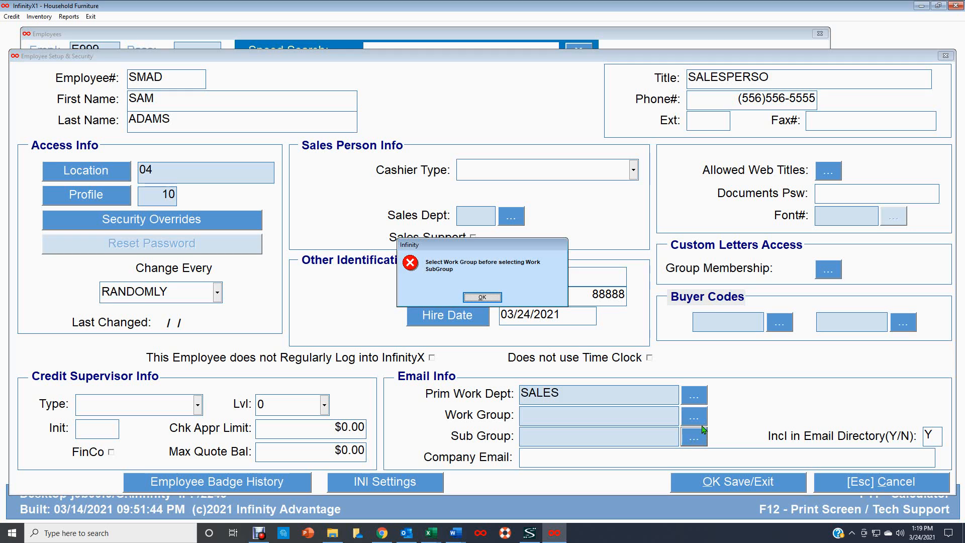
{"action": "left_click", "coordinate": [492, 298]}
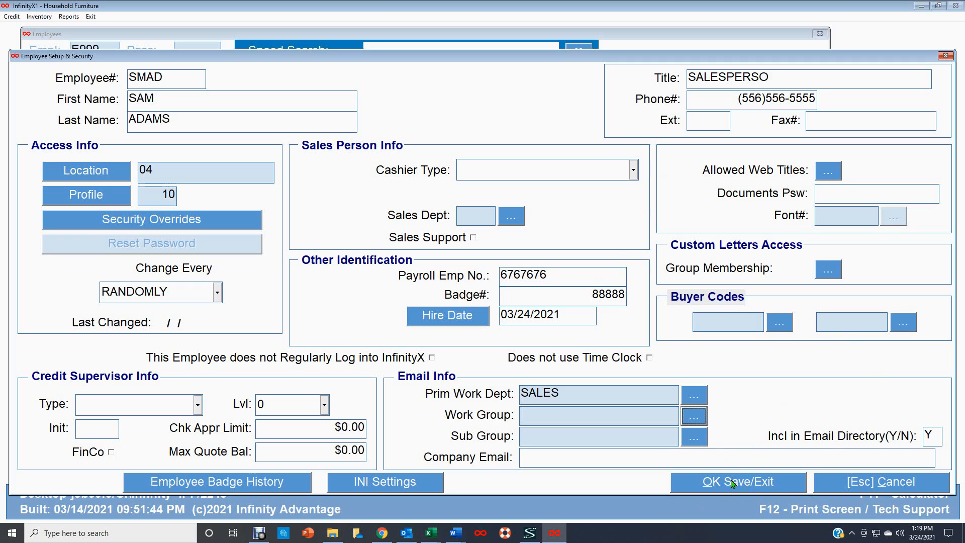
Save the new employee record and enter the operator's password to load the employee list
{"action": "left_click", "coordinate": [750, 484]}
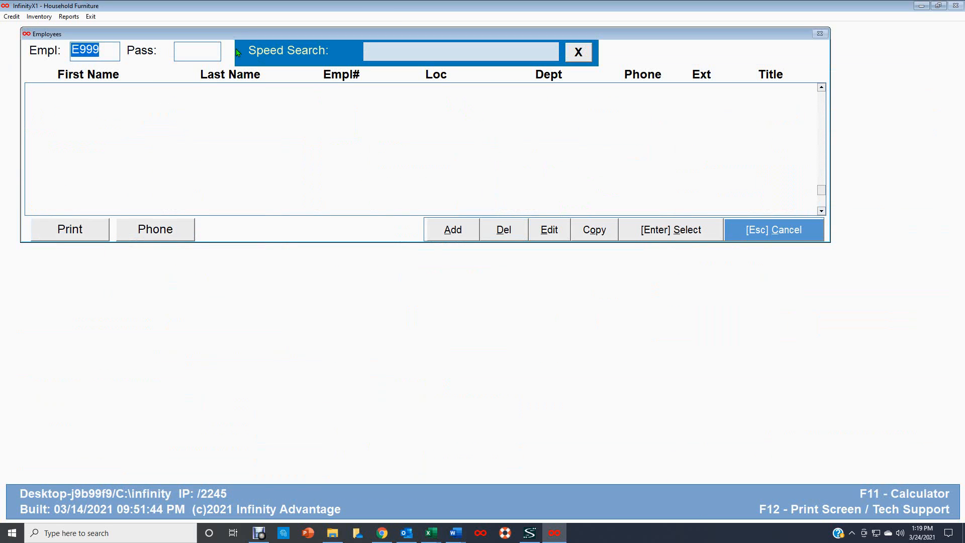
{"action": "left_click", "coordinate": [186, 52]}
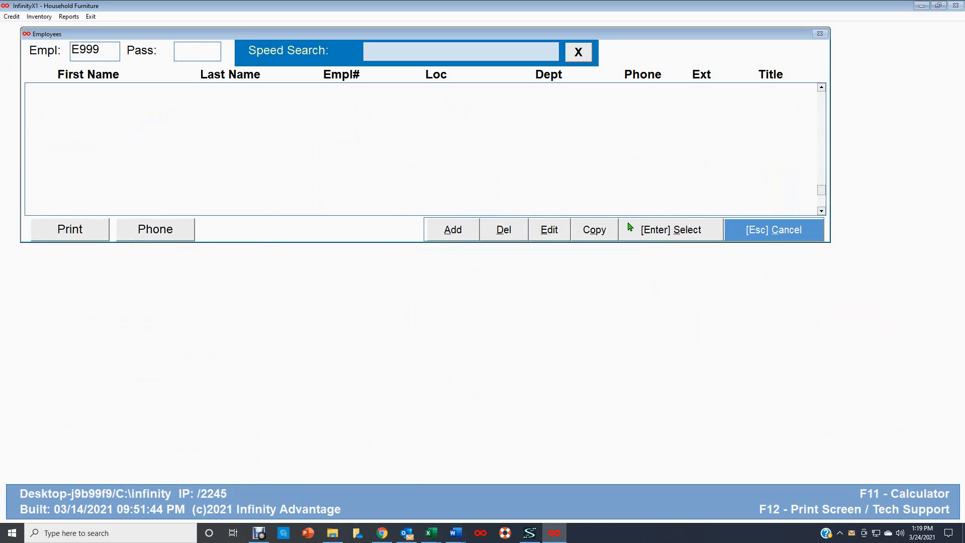
{"action": "type", "text": "**"}
{"action": "key", "text": "Return"}
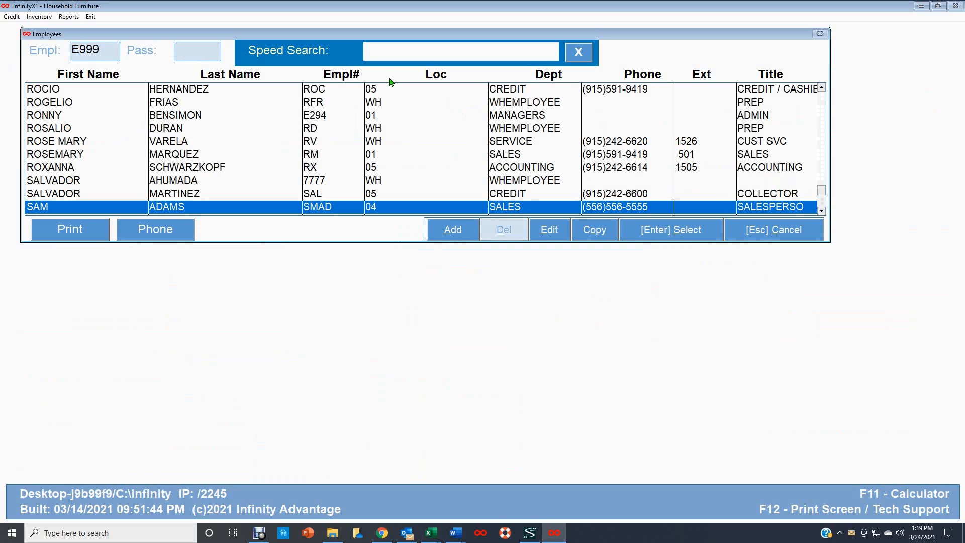
Search the employee list by the new salesperson's last name and open the matching record for editing
{"action": "type", "text": "adams"}
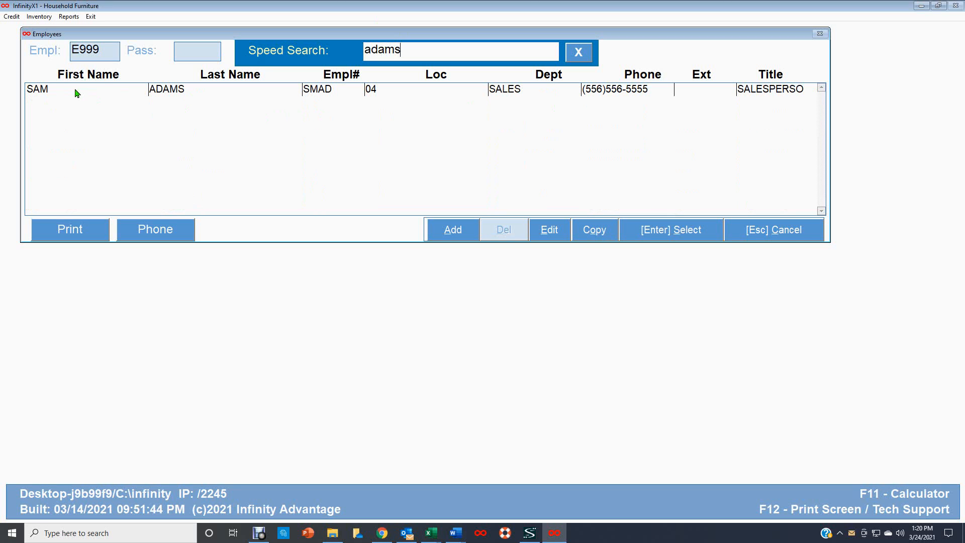
{"action": "left_click", "coordinate": [138, 89]}
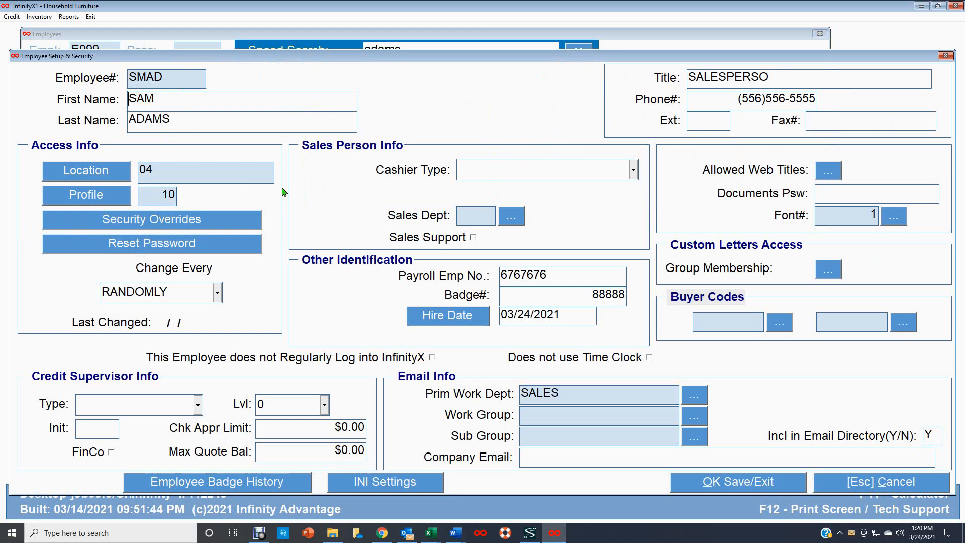